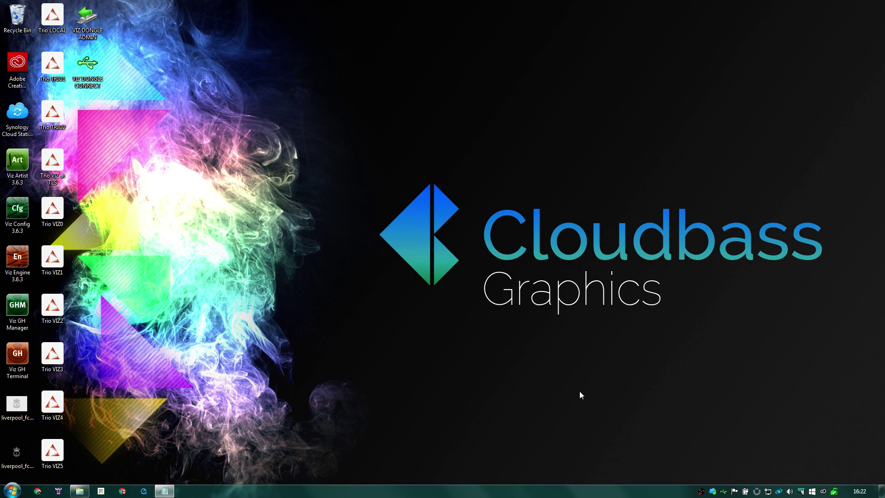
- Start the 5/4 Free Graphic Hub server in Viz GH Terminal and launch Viz Artist 3.6.3
{"action": "double_click", "coordinate": [18, 362]}
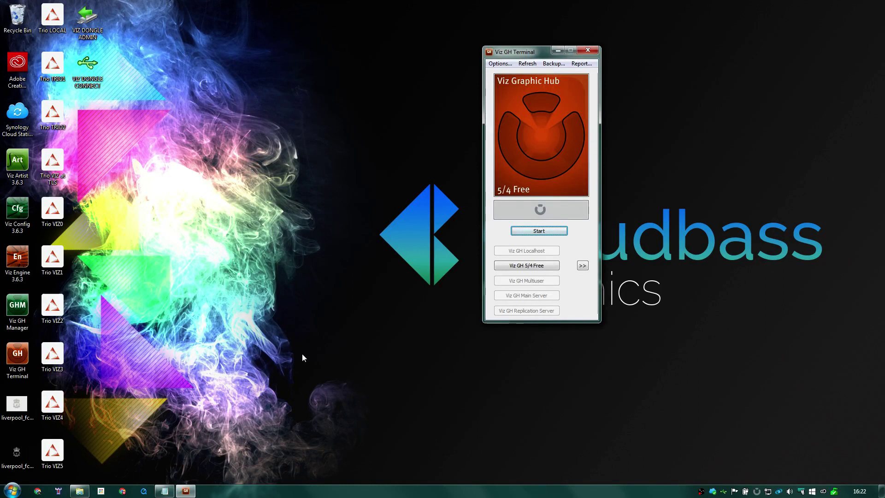
{"action": "left_click", "coordinate": [556, 233]}
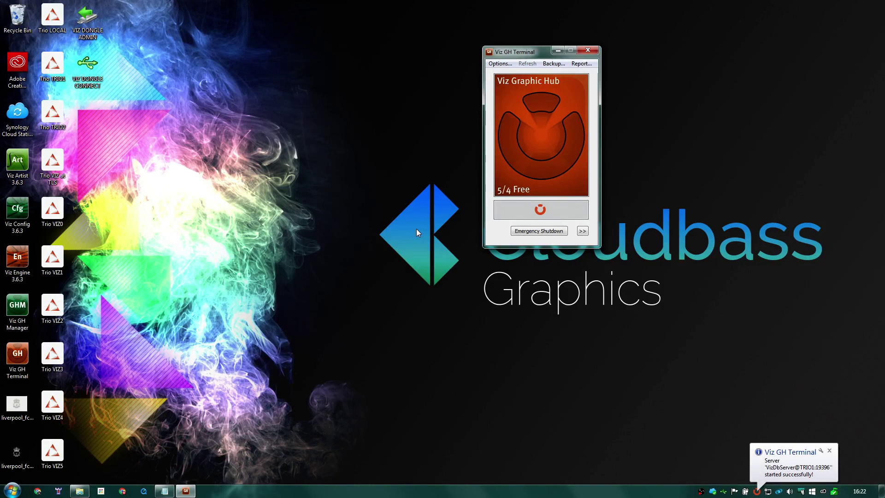
{"action": "double_click", "coordinate": [10, 156]}
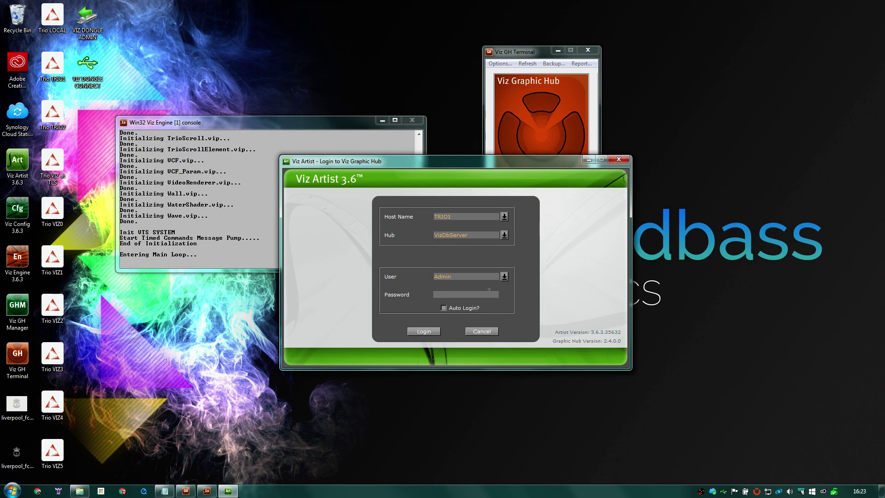
- Log in to the VizDbServer hub on host TRIO1 as Admin, entering the account password
{"action": "left_click", "coordinate": [504, 276]}
{"action": "left_click", "coordinate": [479, 290]}
{"action": "left_click", "coordinate": [501, 277]}
{"action": "left_click", "coordinate": [460, 291]}
{"action": "left_click", "coordinate": [442, 296]}
{"action": "left_click", "coordinate": [166, 490]}
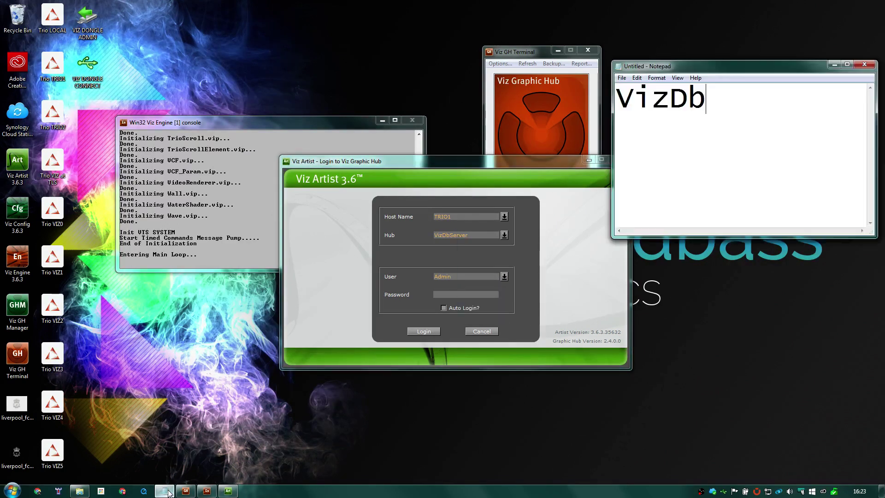
{"action": "left_click_drag", "start_coordinate": [706, 99], "coordinate": [616, 99]}
{"action": "left_click", "coordinate": [617, 100]}
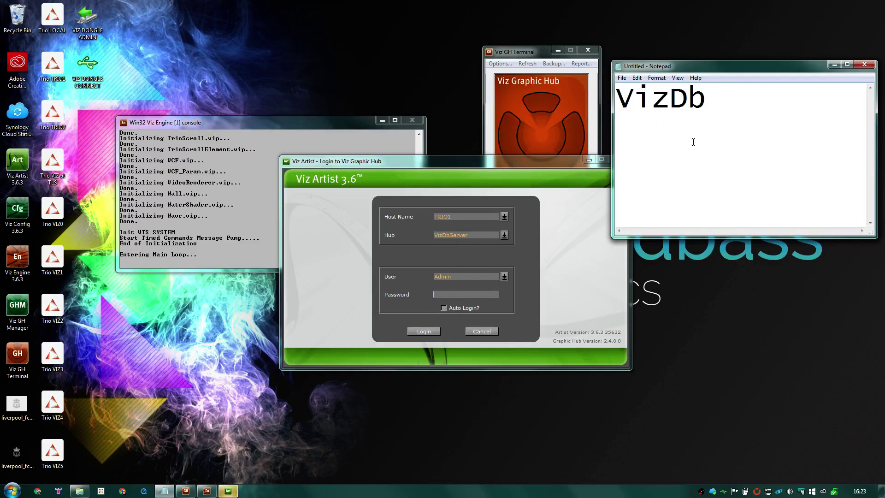
{"action": "left_click", "coordinate": [451, 295]}
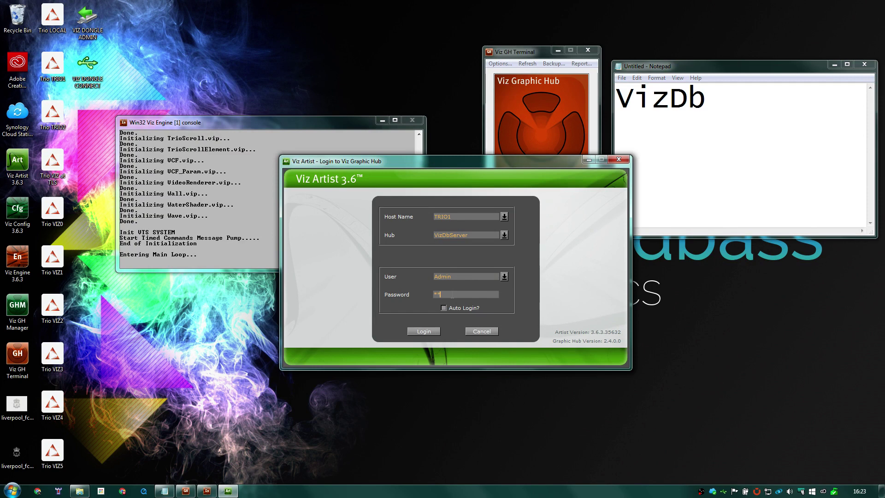
{"action": "left_click", "coordinate": [424, 331]}
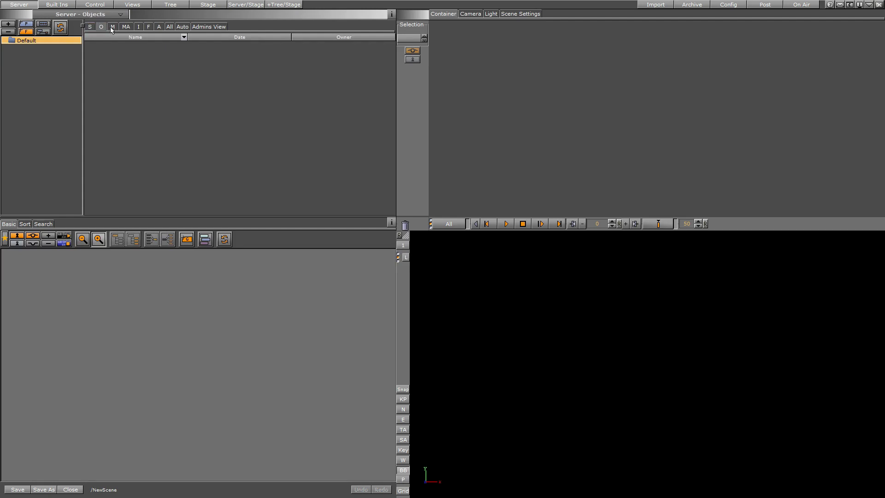
- Look through the server's asset categories, including objects, materials, advanced materials and images, and return to the scenes listing
{"action": "left_click", "coordinate": [91, 26]}
{"action": "left_click", "coordinate": [101, 27]}
{"action": "left_click", "coordinate": [113, 27]}
{"action": "left_click", "coordinate": [125, 27]}
{"action": "left_click", "coordinate": [107, 17]}
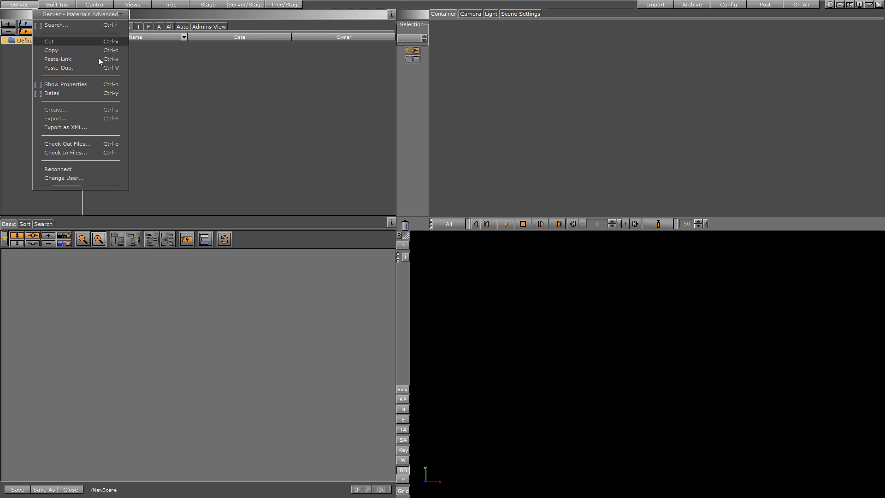
{"action": "left_click", "coordinate": [96, 15]}
{"action": "left_click", "coordinate": [139, 27]}
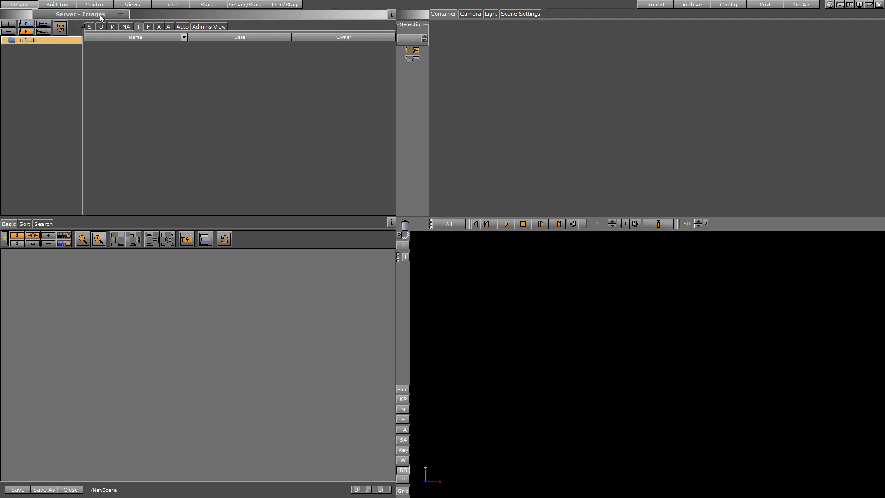
{"action": "left_click", "coordinate": [149, 27]}
{"action": "left_click", "coordinate": [158, 28]}
{"action": "left_click", "coordinate": [169, 26]}
{"action": "left_click", "coordinate": [90, 27]}
- Review the camera list, the light list and the global scene settings of the new scene
{"action": "left_click", "coordinate": [471, 13]}
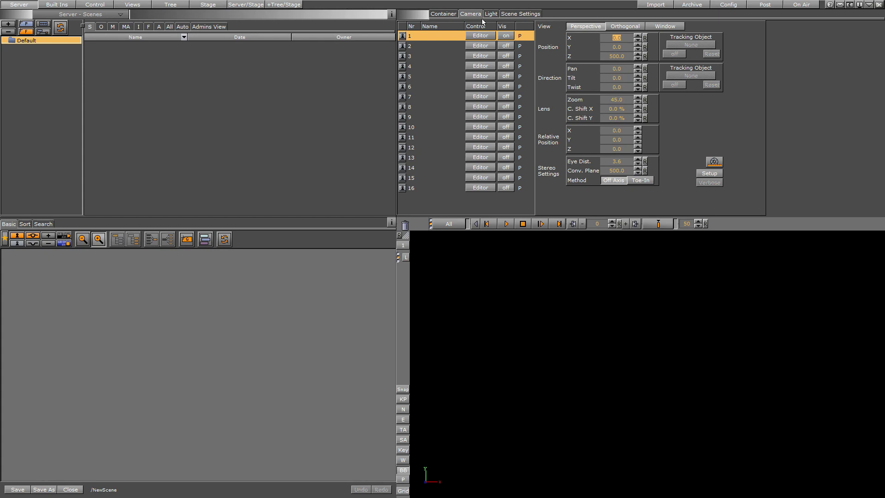
{"action": "left_click", "coordinate": [492, 14]}
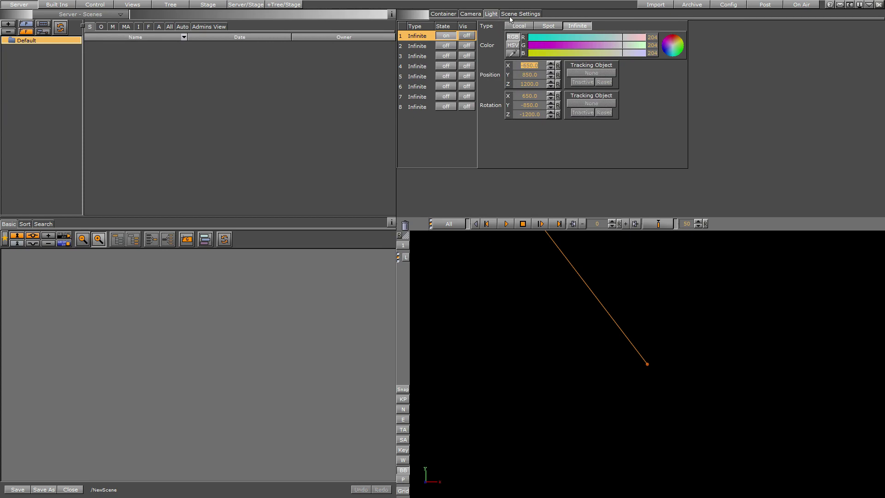
{"action": "left_click", "coordinate": [510, 15]}
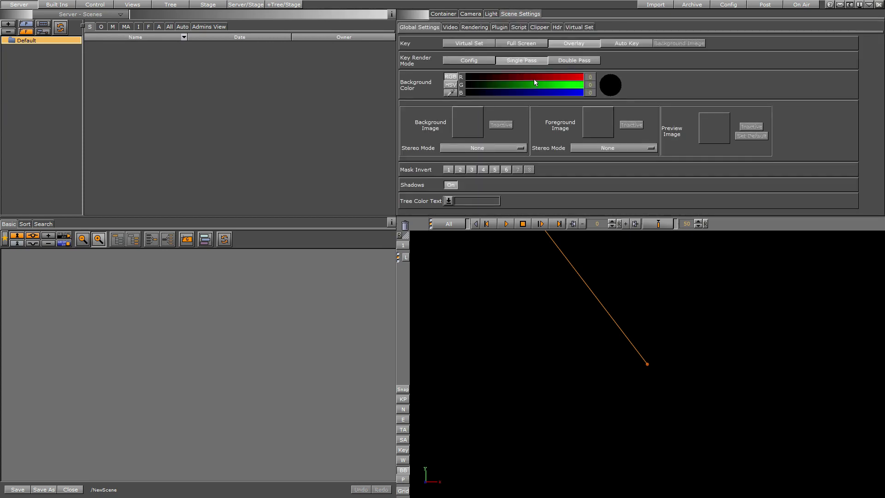
{"action": "left_click", "coordinate": [449, 170]}
- Try a mid-grey scene background colour of about 115 per RGB channel, and reset all three channels to 0
{"action": "left_click", "coordinate": [518, 76]}
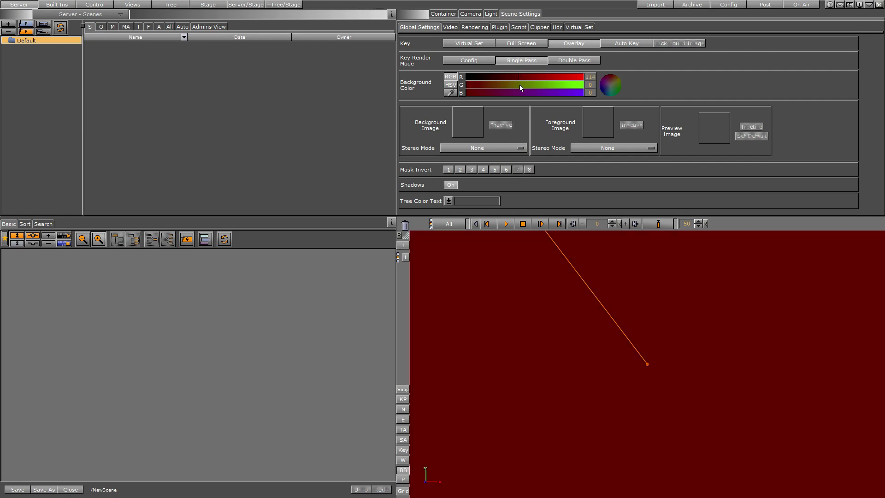
{"action": "left_click", "coordinate": [519, 85]}
{"action": "left_click", "coordinate": [519, 93]}
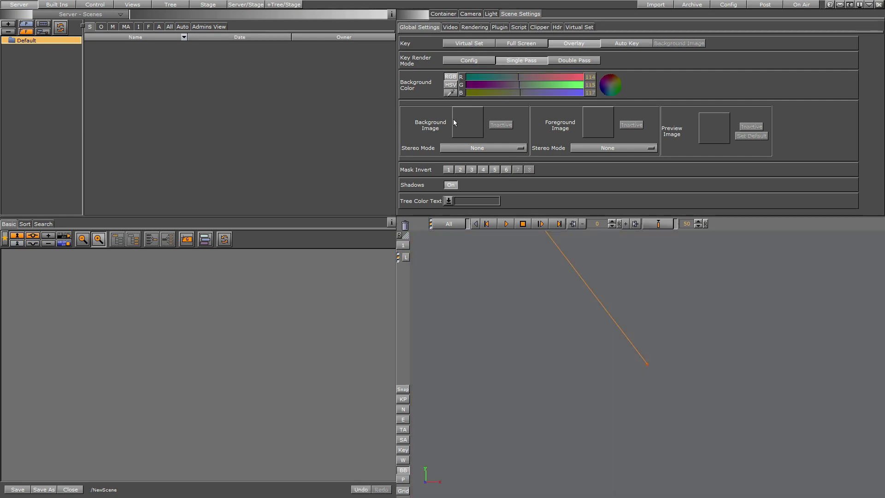
{"action": "left_click_drag", "start_coordinate": [510, 75], "coordinate": [465, 93]}
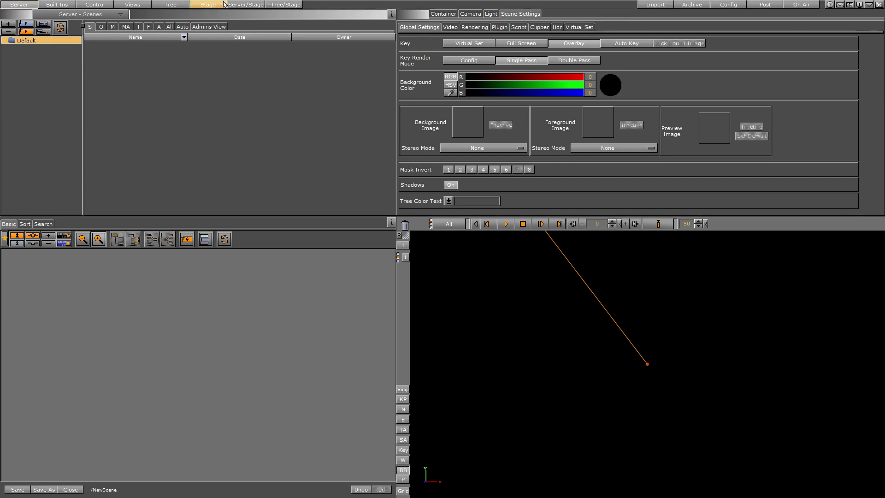
- Examine the built-in geometry plugins, such as Noggi, Polygon, Rectangle and Ring, and their Primitives, RealFX and Ticker folders
{"action": "left_click", "coordinate": [28, 9]}
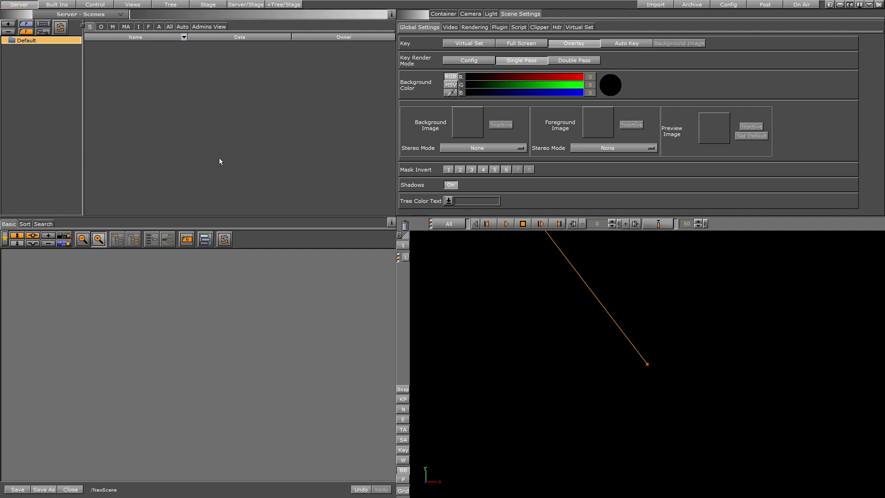
{"action": "left_click", "coordinate": [58, 5]}
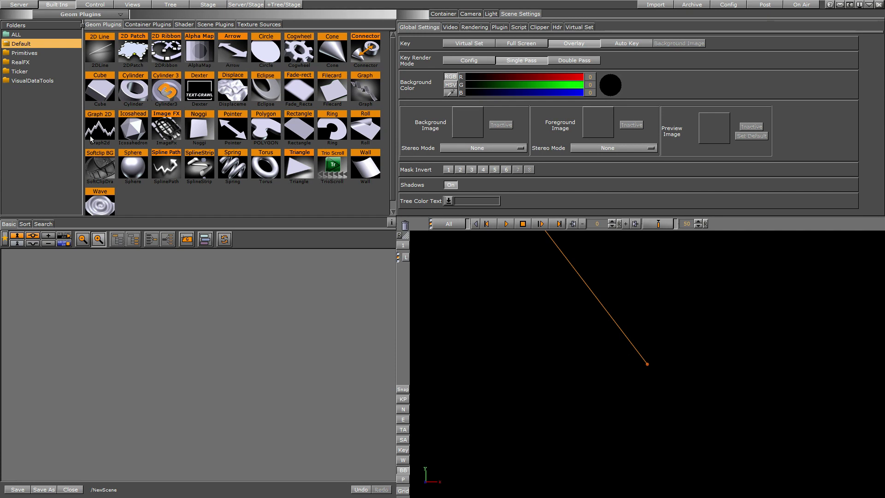
{"action": "left_click", "coordinate": [199, 145]}
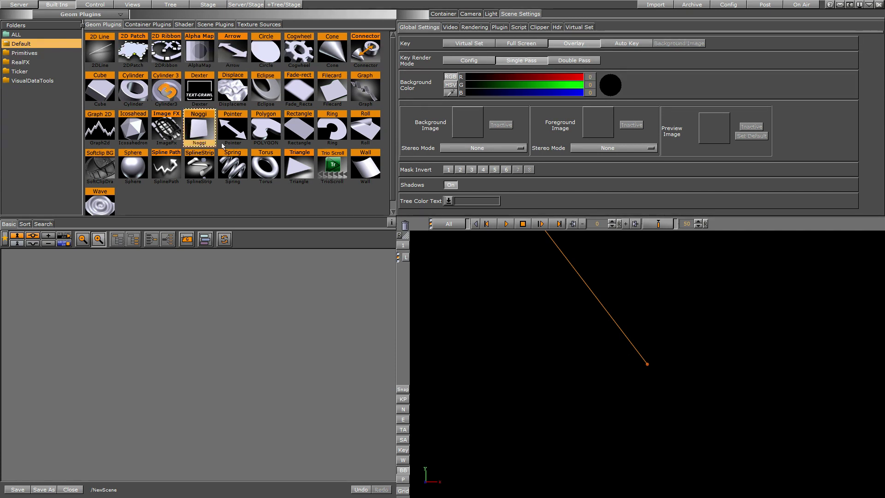
{"action": "left_click", "coordinate": [260, 139]}
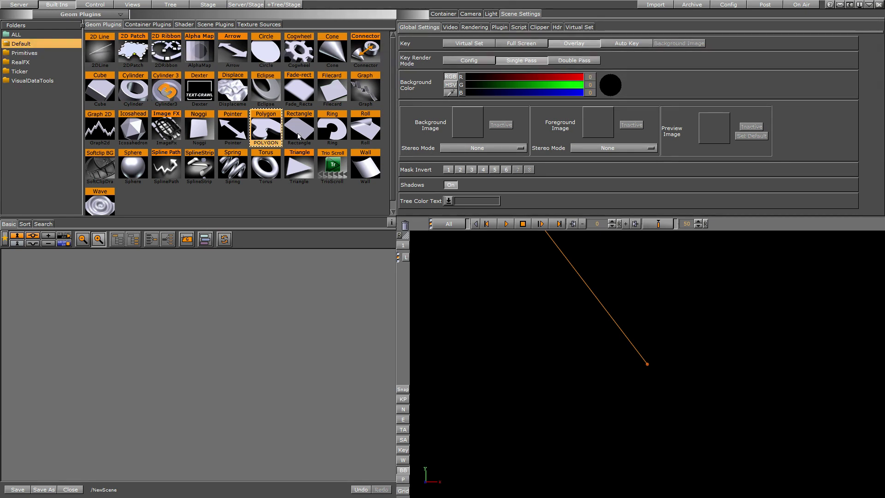
{"action": "left_click", "coordinate": [300, 135]}
{"action": "left_click", "coordinate": [338, 143]}
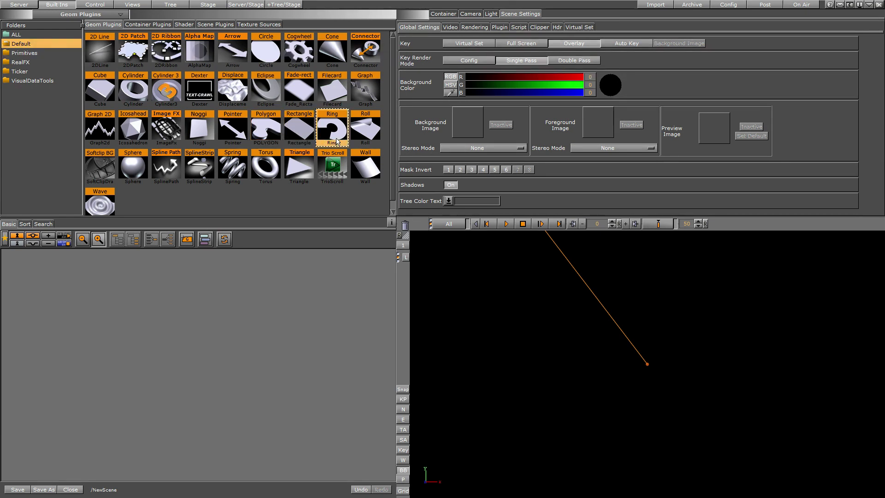
{"action": "left_click", "coordinate": [39, 53]}
{"action": "left_click", "coordinate": [34, 62]}
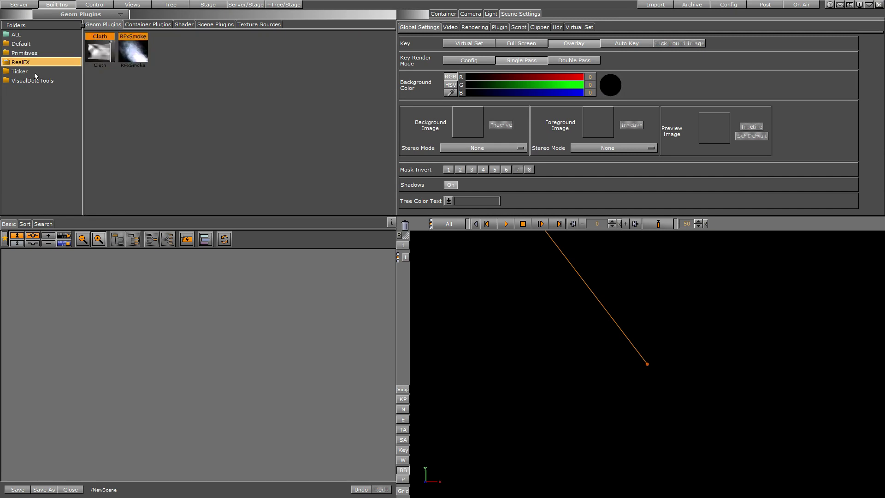
{"action": "left_click", "coordinate": [34, 72]}
{"action": "left_click", "coordinate": [40, 81]}
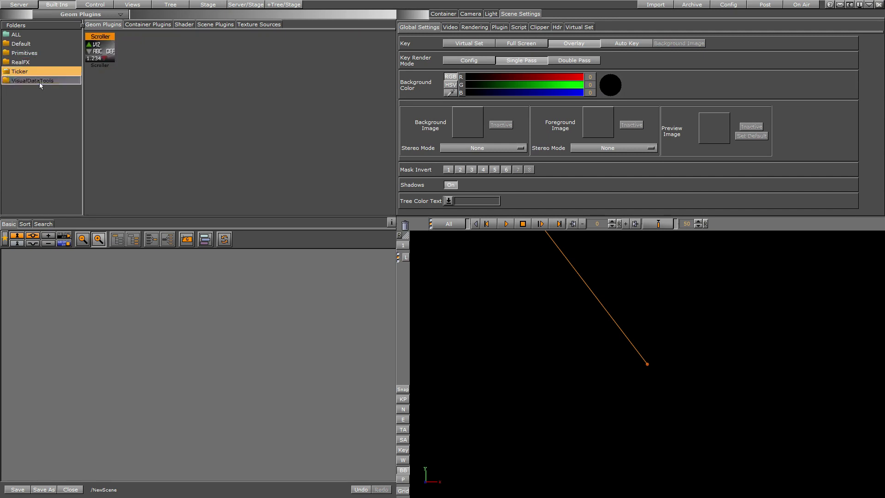
{"action": "left_click", "coordinate": [24, 36]}
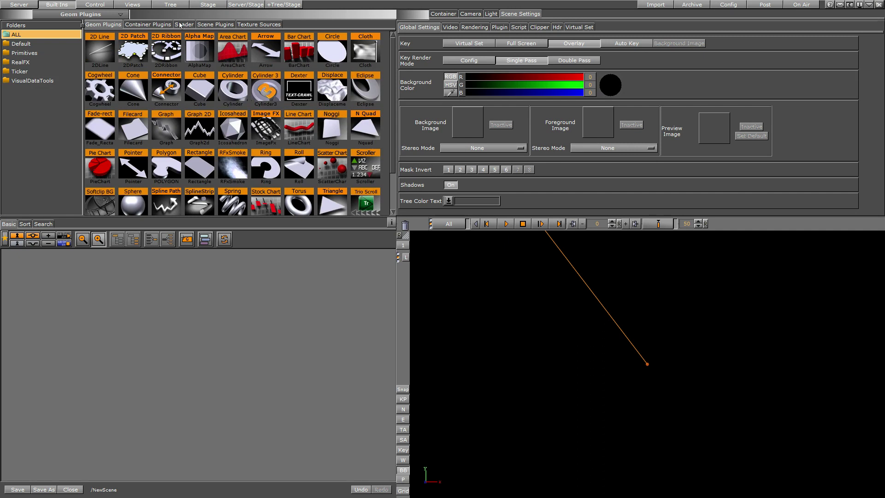
- Examine the built-in container plugins such as Alpha and Extrude, the Material shaders, all scene plugins and the texture sources
{"action": "left_click", "coordinate": [156, 25]}
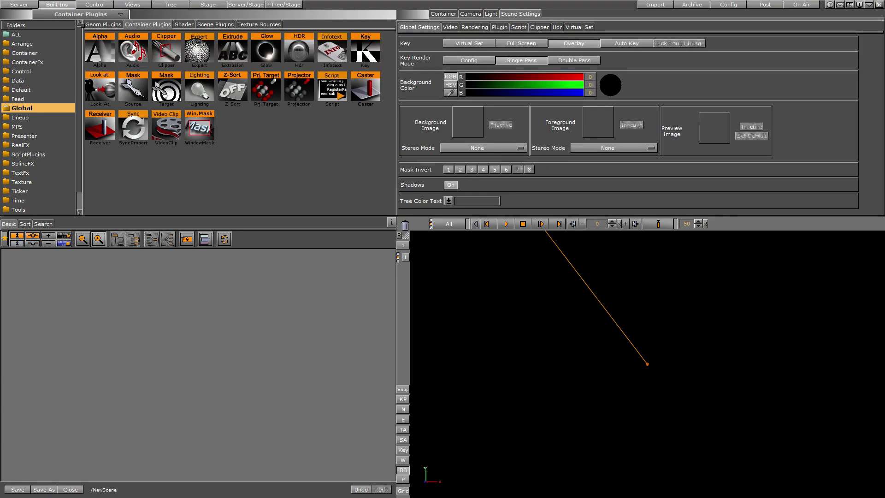
{"action": "left_click", "coordinate": [103, 54]}
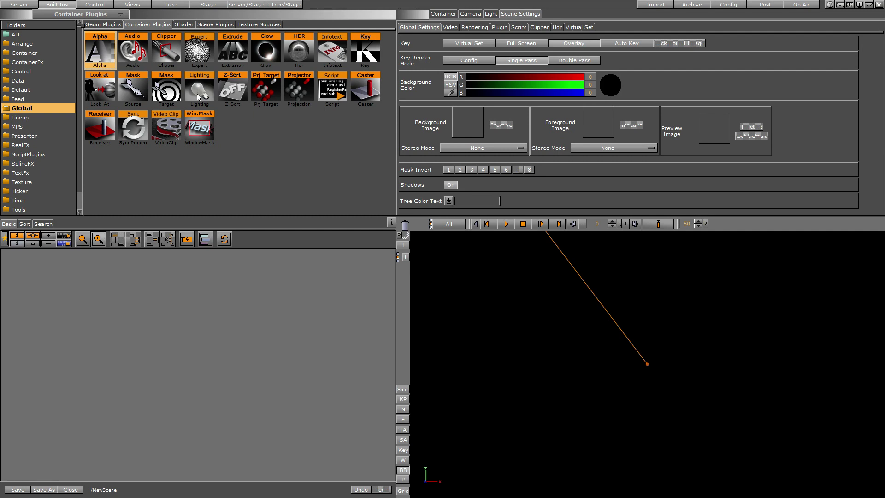
{"action": "left_click", "coordinate": [236, 58]}
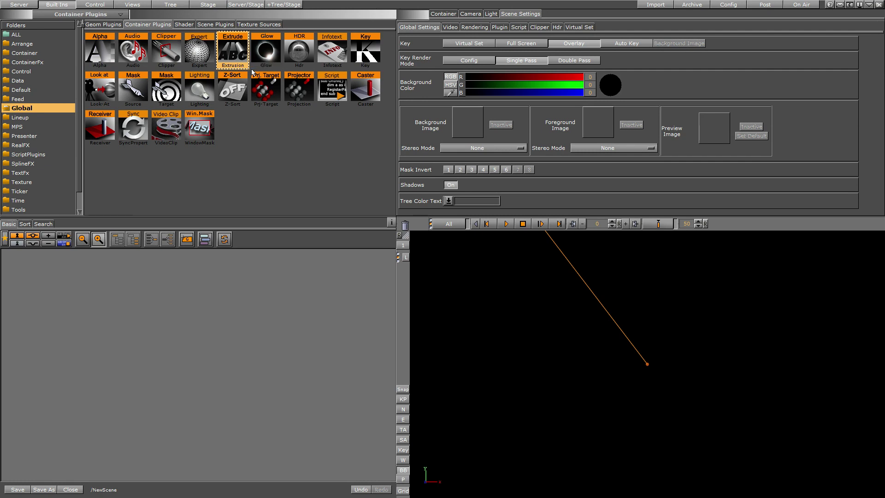
{"action": "left_click", "coordinate": [184, 24]}
{"action": "left_click", "coordinate": [28, 71]}
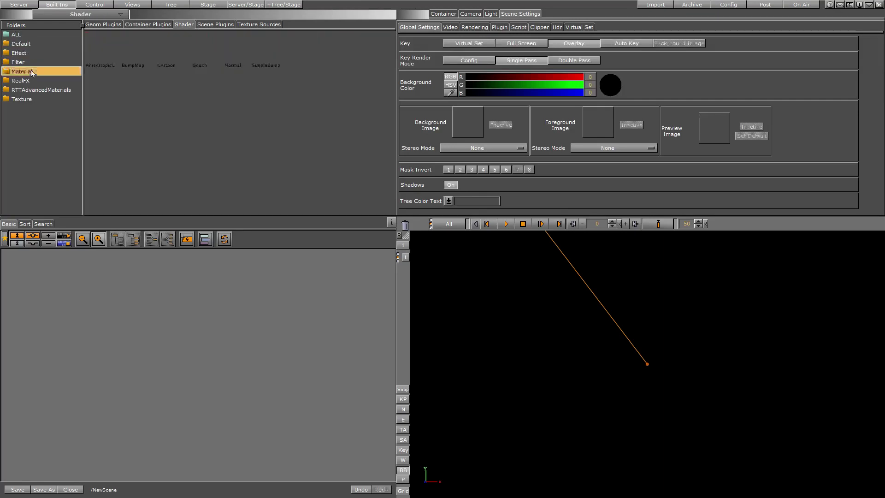
{"action": "left_click", "coordinate": [205, 25]}
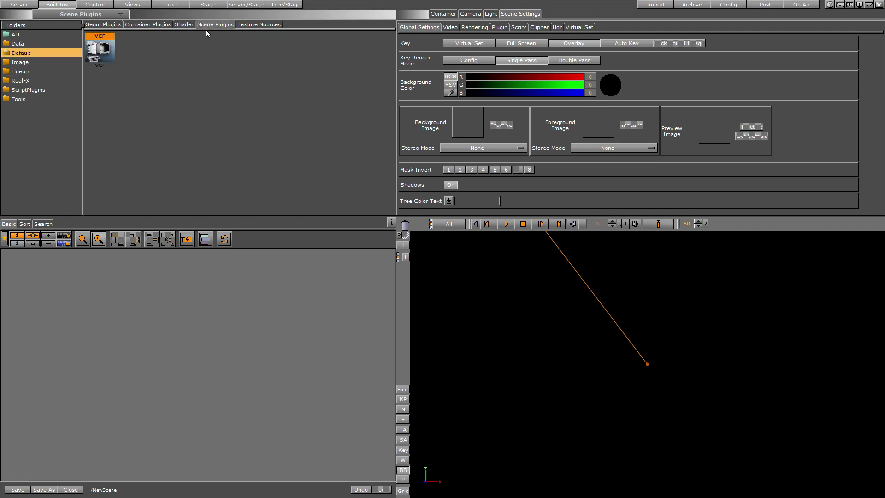
{"action": "key", "text": "Up"}
{"action": "key", "text": "Up"}
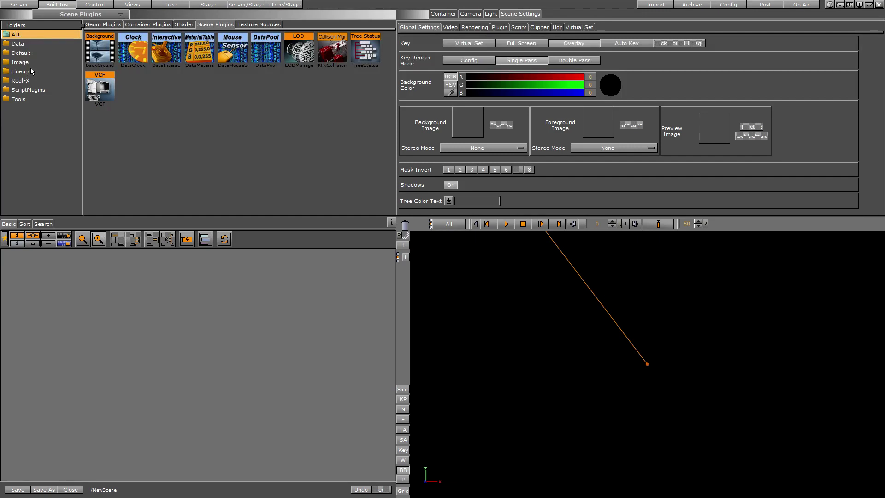
{"action": "left_click", "coordinate": [244, 25]}
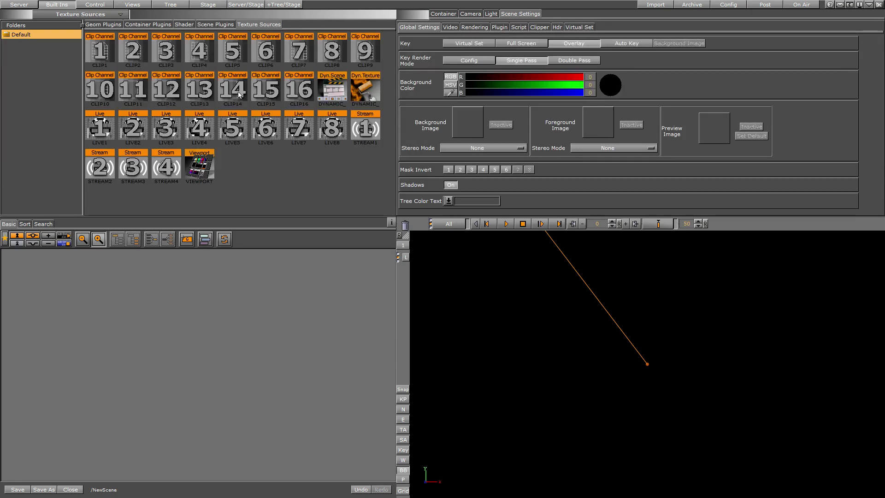
- Look at the scene's control objects list and inspect the camera and light in the orthographic front, top and left views
{"action": "left_click", "coordinate": [90, 6]}
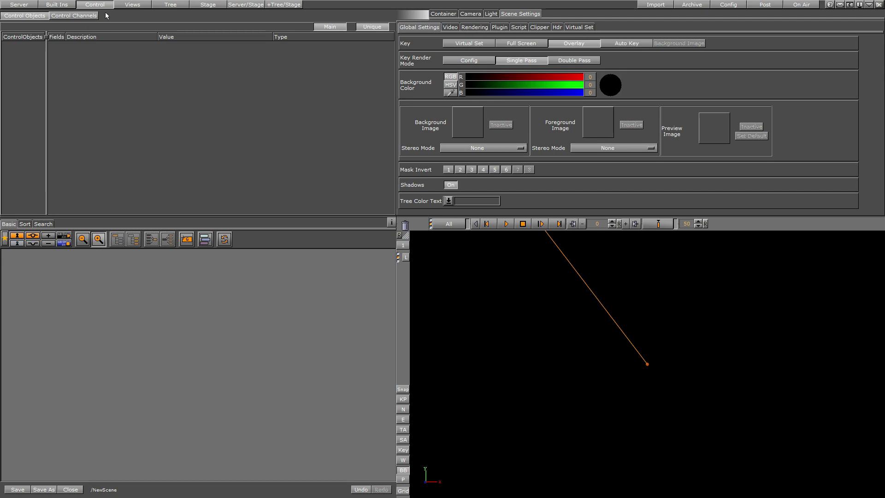
{"action": "left_click", "coordinate": [133, 5]}
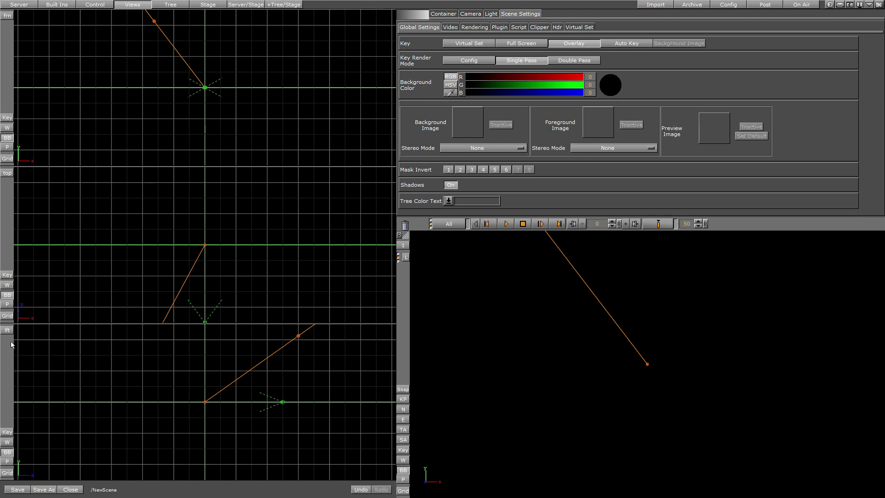
{"action": "left_click_drag", "start_coordinate": [177, 59], "coordinate": [235, 110]}
{"action": "left_click_drag", "start_coordinate": [154, 68], "coordinate": [254, 124]}
{"action": "scroll", "coordinate": [217, 103], "scroll_direction": "down", "scroll_amount": 5}
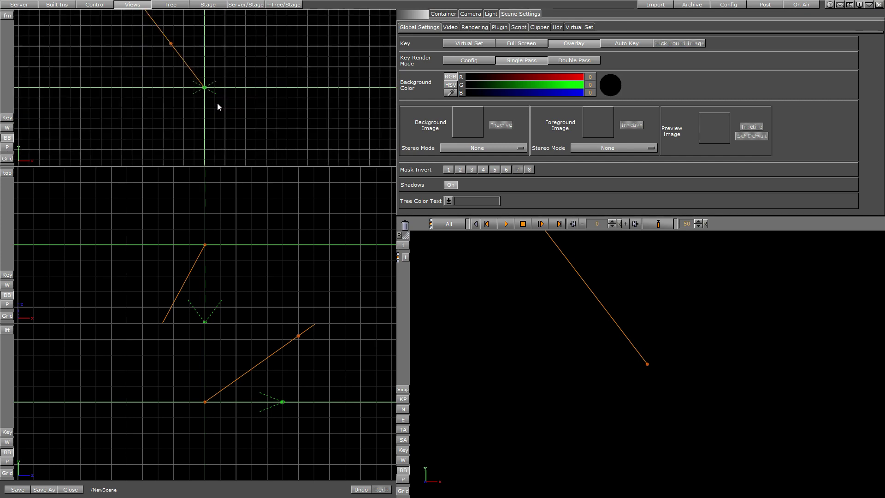
{"action": "scroll", "coordinate": [218, 104], "scroll_direction": "up", "scroll_amount": 4}
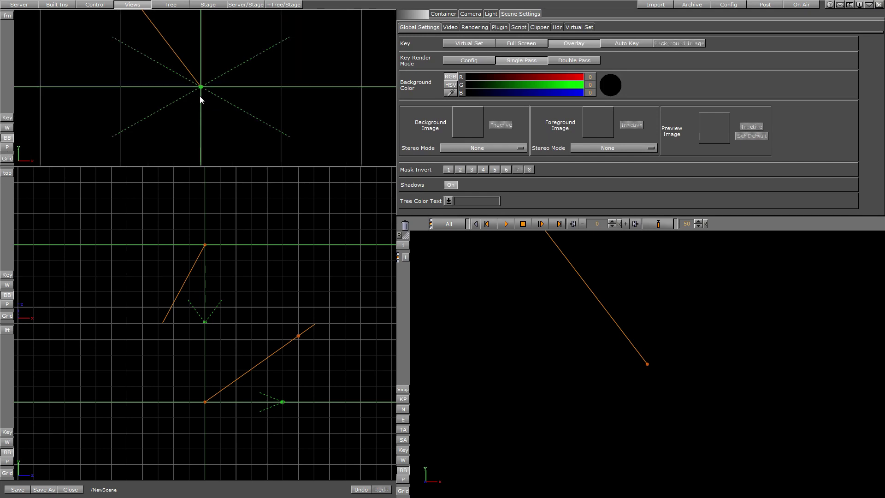
{"action": "left_click_drag", "start_coordinate": [133, 40], "coordinate": [278, 138]}
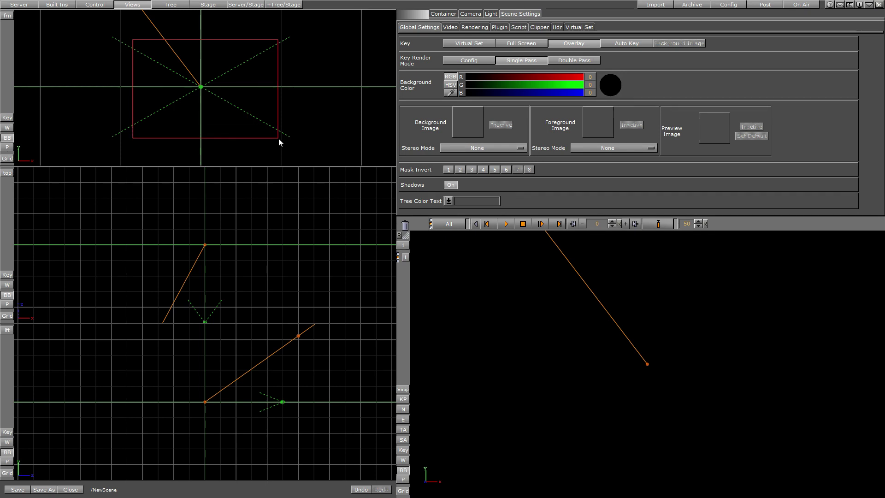
- Examine the camera frustum in the orthographic front view from close up and from farther away
{"action": "left_click_drag", "start_coordinate": [279, 138], "coordinate": [278, 138]}
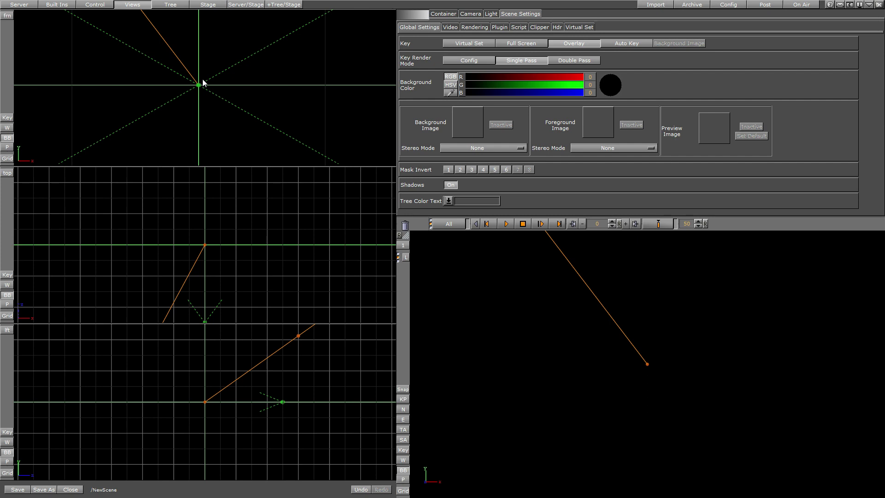
{"action": "scroll", "coordinate": [203, 82], "scroll_direction": "down", "scroll_amount": 3}
{"action": "scroll", "coordinate": [203, 82], "scroll_direction": "down", "scroll_amount": 2}
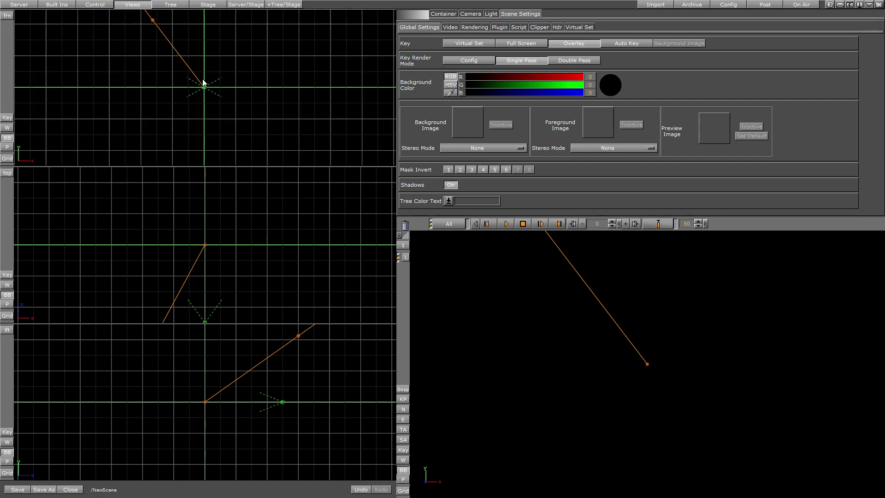
- Compare the Tree, Stage, Server/Stage and +Tree/Stage workspace layouts for the empty scene
{"action": "left_click", "coordinate": [168, 5]}
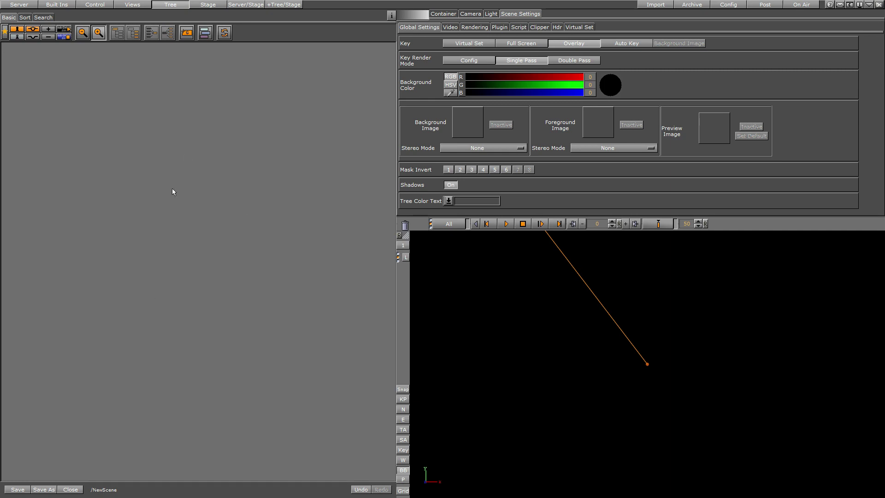
{"action": "left_click", "coordinate": [18, 6]}
{"action": "left_click", "coordinate": [166, 5]}
{"action": "left_click", "coordinate": [208, 6]}
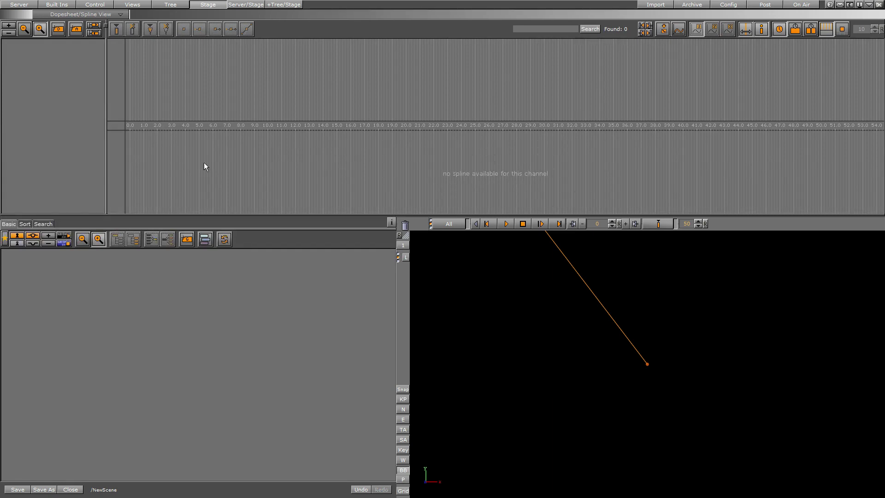
{"action": "left_click", "coordinate": [235, 6]}
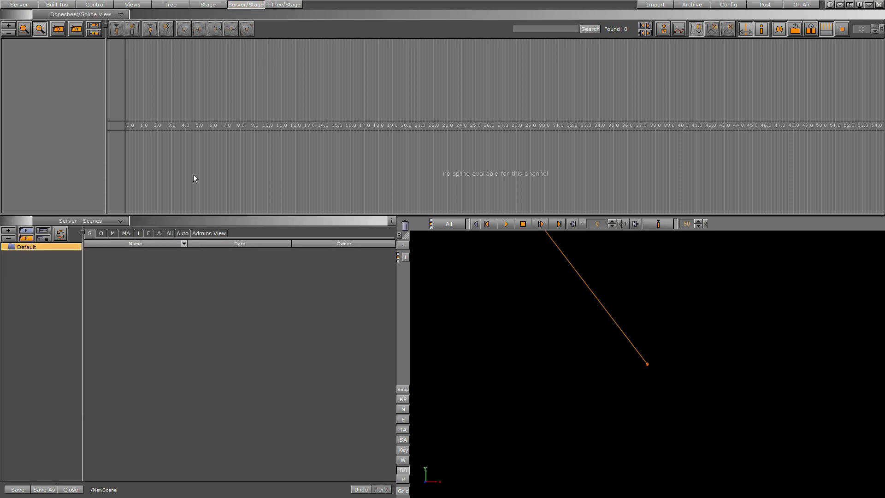
{"action": "left_click", "coordinate": [208, 5]}
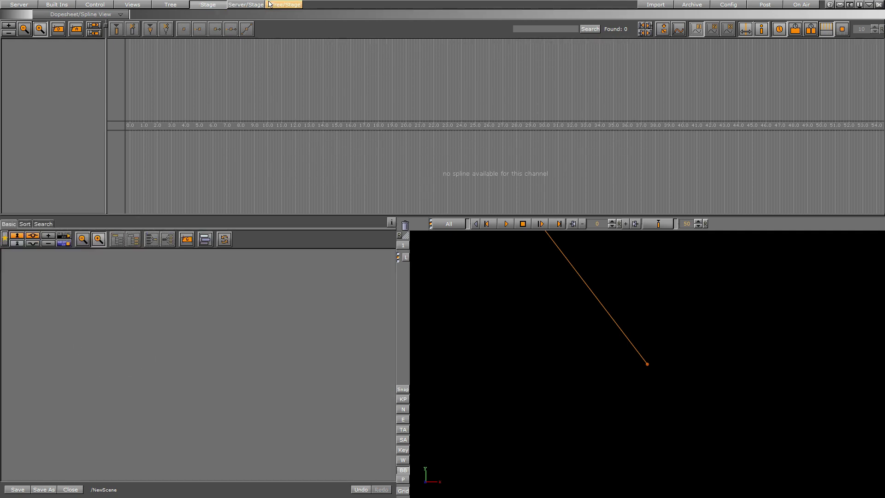
{"action": "left_click", "coordinate": [283, 4]}
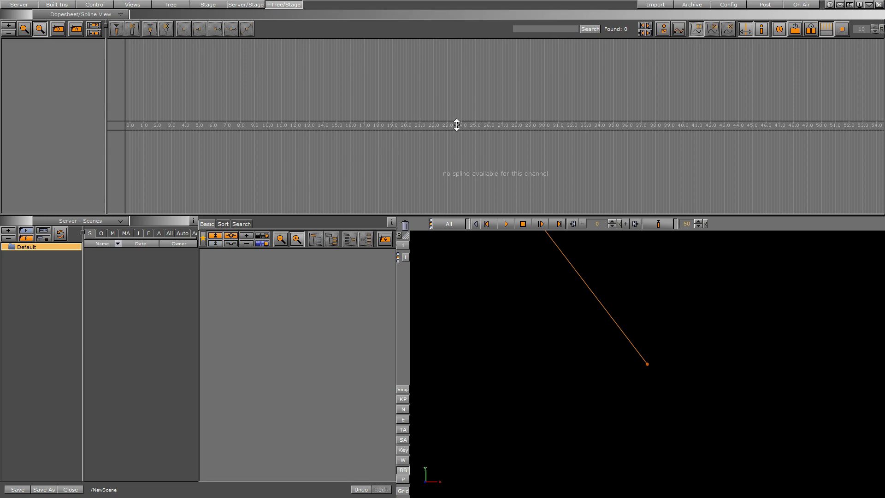
- Examine the importable asset types, such as Fonts, Images, Objects and Archives, and the archive creation page
{"action": "left_click", "coordinate": [652, 5]}
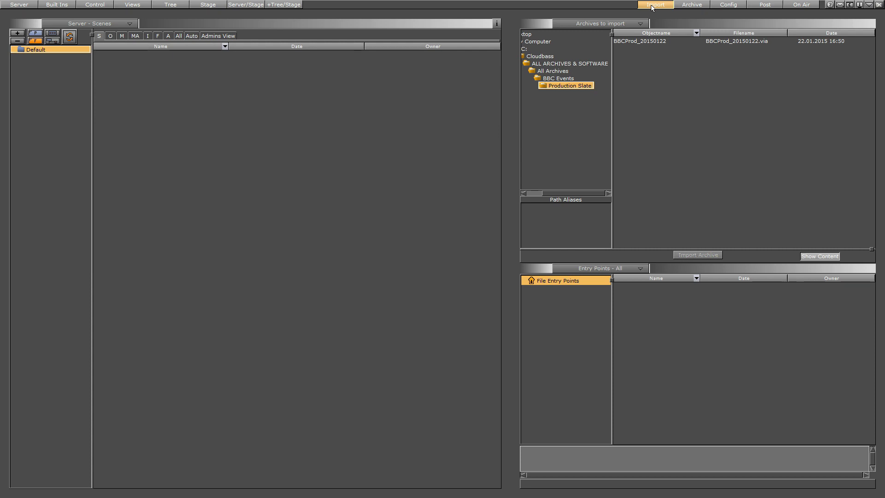
{"action": "left_click", "coordinate": [642, 26]}
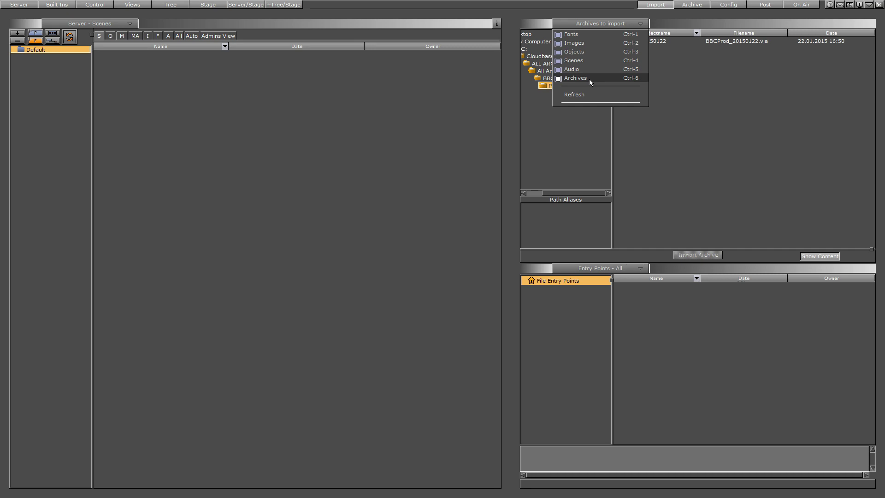
{"action": "left_click", "coordinate": [686, 7]}
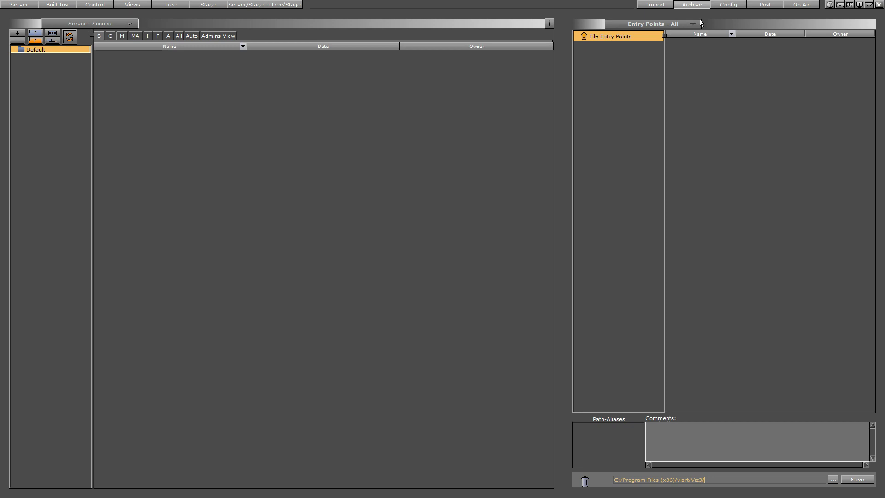
- Try the PAL, NTSC and 720p HD Progressive output formats in the configuration, and reselect 1080i HD Interlaced at 50 Hz
{"action": "left_click", "coordinate": [728, 6]}
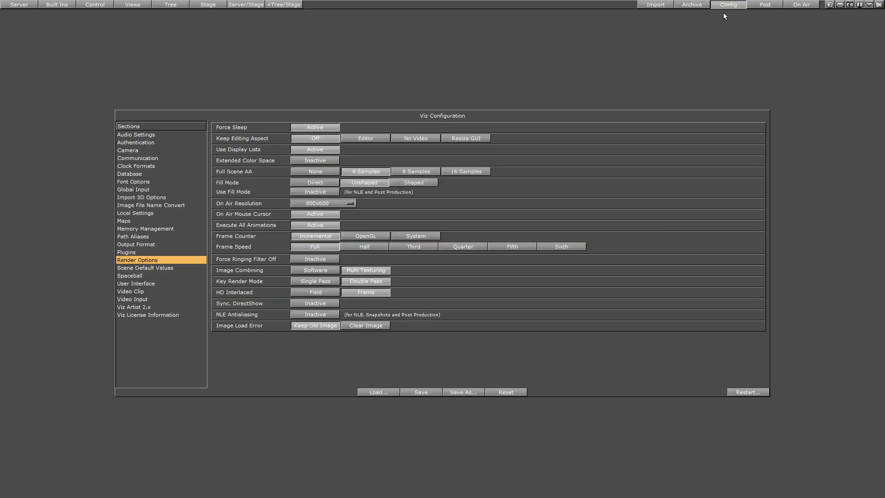
{"action": "left_click", "coordinate": [157, 244]}
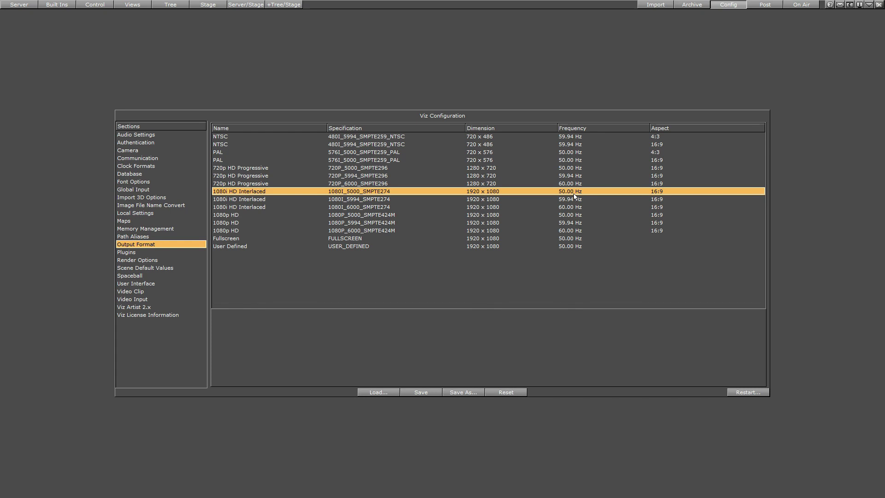
{"action": "left_click", "coordinate": [232, 154]}
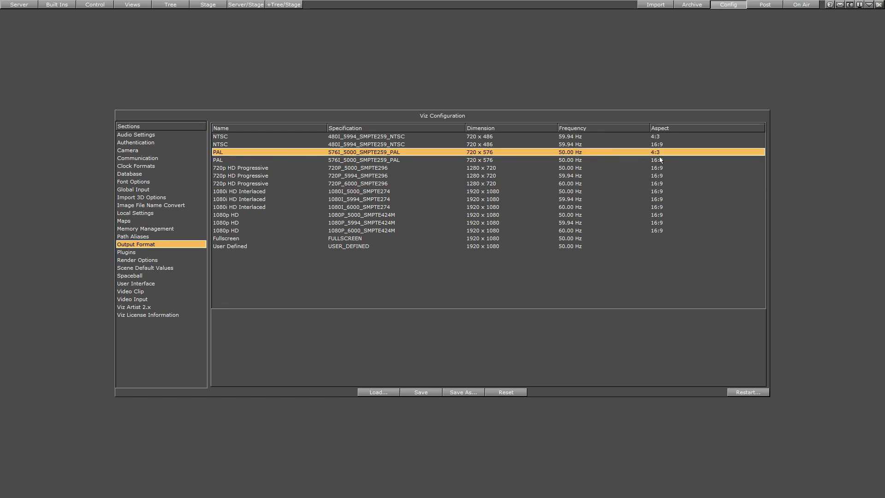
{"action": "left_click", "coordinate": [354, 160]}
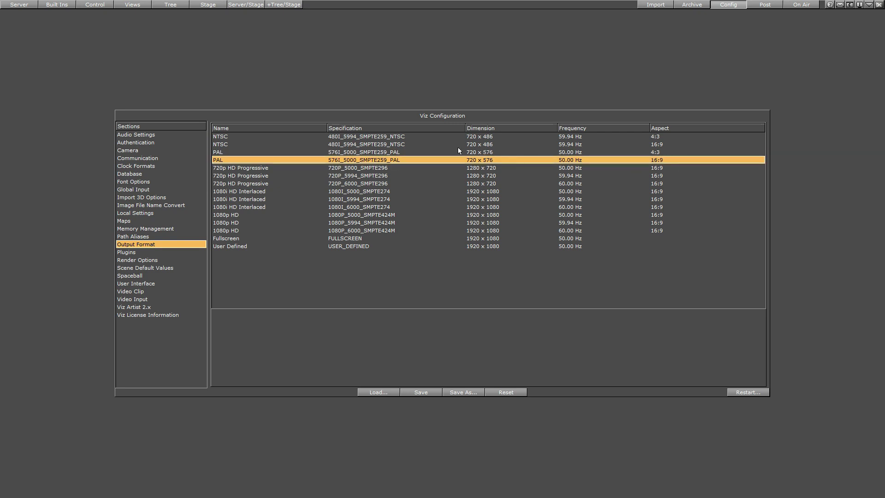
{"action": "key", "text": "Up"}
{"action": "key", "text": "Up"}
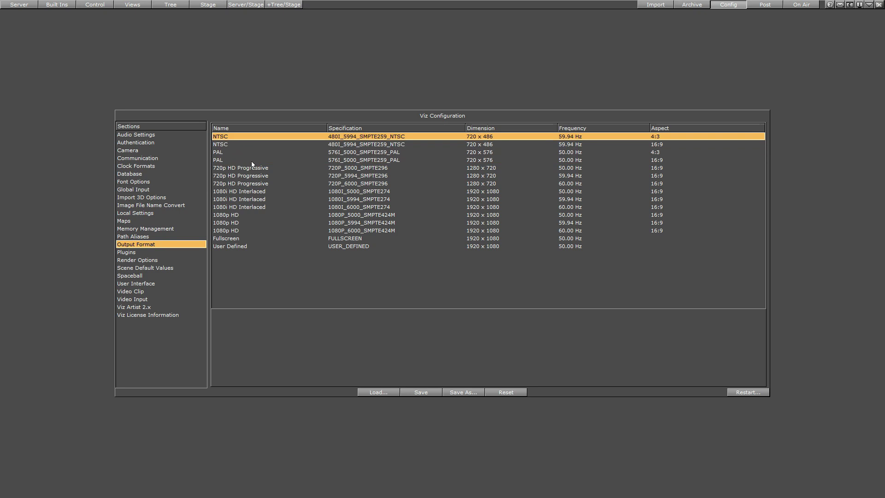
{"action": "left_click", "coordinate": [257, 185]}
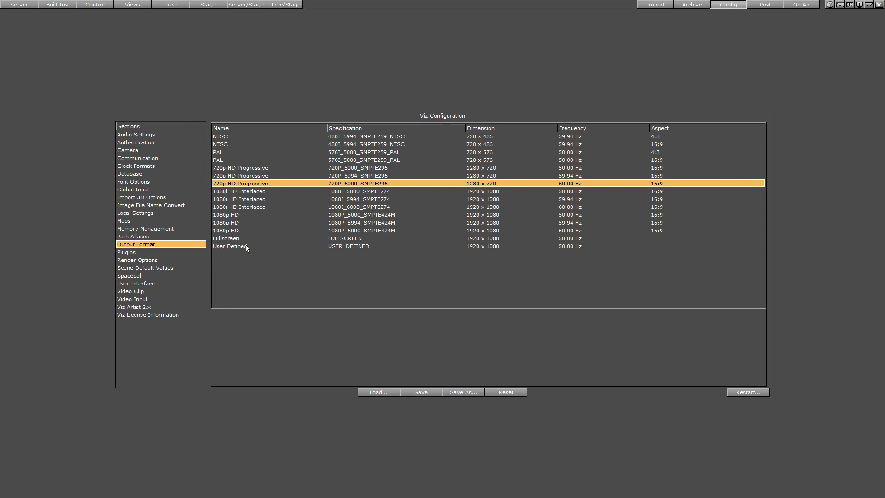
{"action": "left_click", "coordinate": [266, 193]}
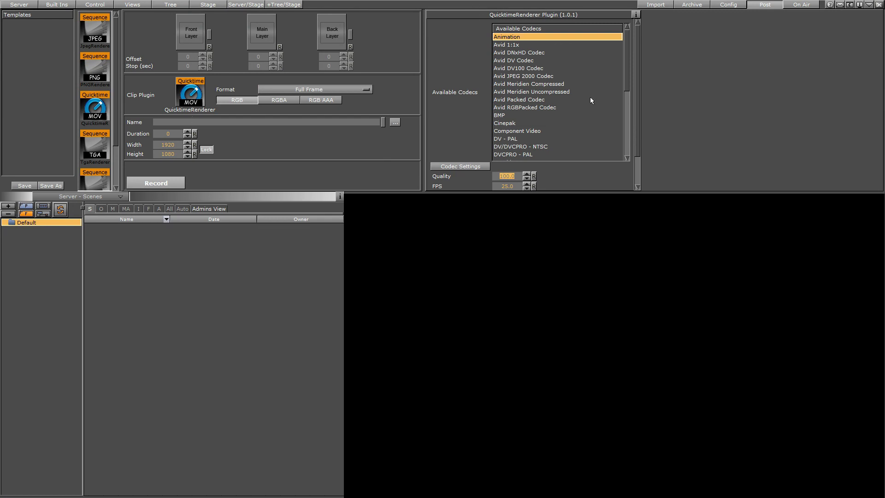
- Set the Quicktime post-render clip to RGBA, and review its codecs, frame formats, duration, size and recording options
{"action": "left_click_drag", "start_coordinate": [629, 72], "coordinate": [626, 134]}
{"action": "left_click", "coordinate": [325, 89]}
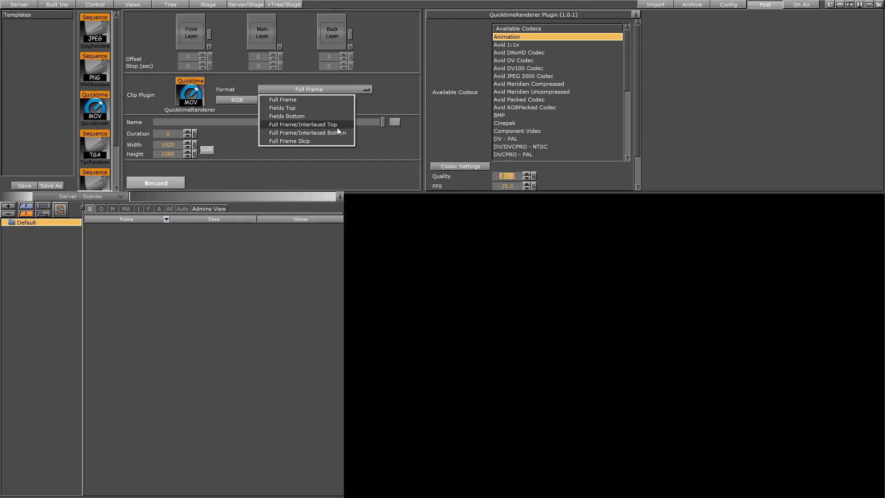
{"action": "left_click", "coordinate": [364, 102]}
{"action": "left_click", "coordinate": [281, 122]}
{"action": "left_click", "coordinate": [171, 135]}
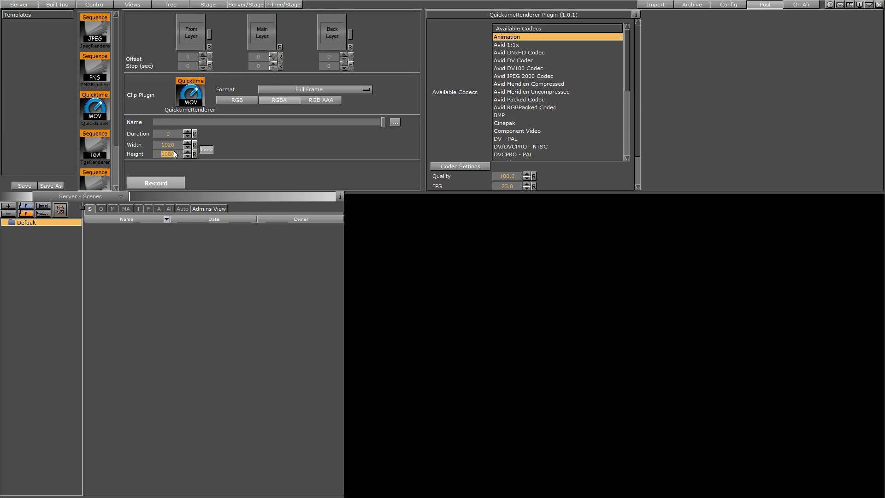
{"action": "left_click", "coordinate": [175, 154]}
{"action": "left_click", "coordinate": [156, 183]}
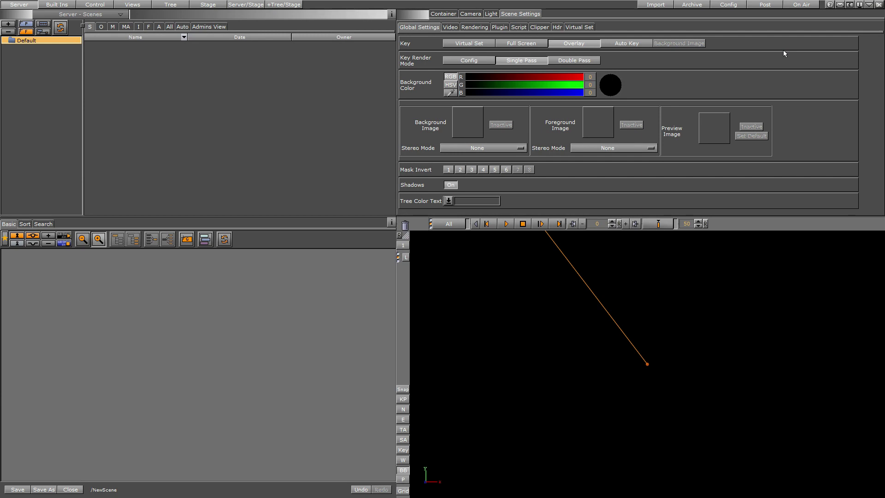
- Show the Viz Engine console and the licence information, closing each after viewing
{"action": "left_click", "coordinate": [850, 5]}
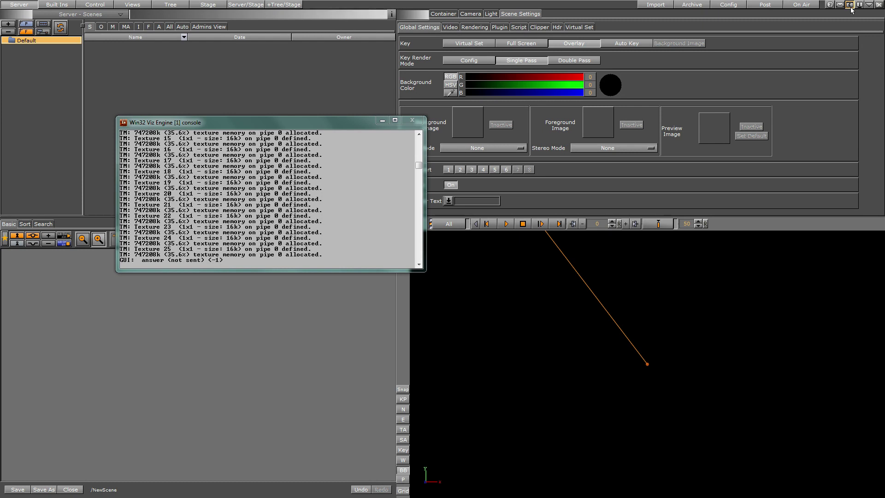
{"action": "left_click", "coordinate": [851, 8]}
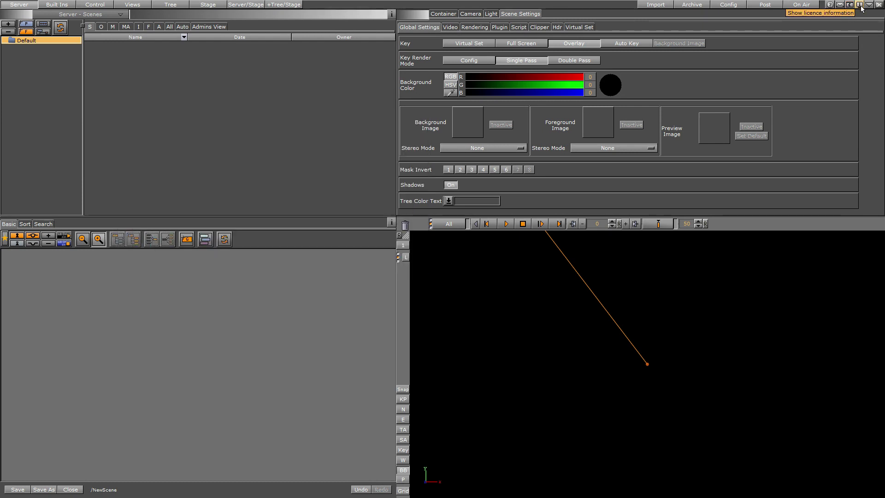
{"action": "left_click", "coordinate": [860, 6]}
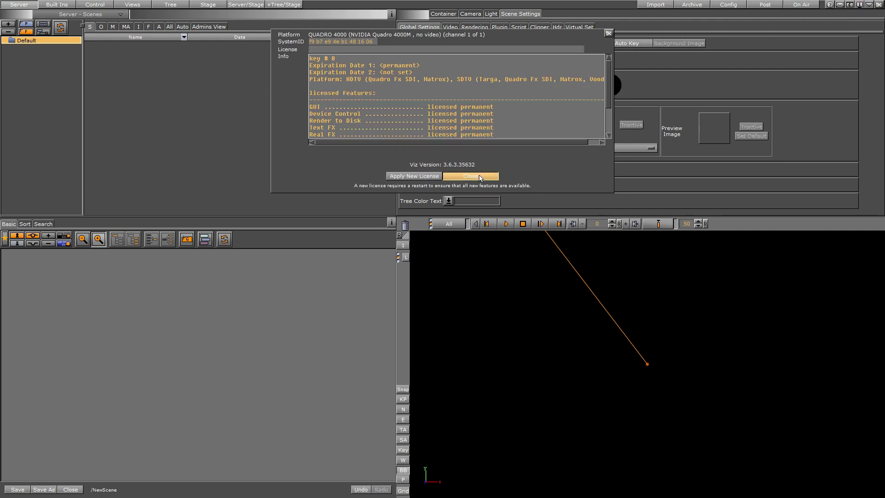
{"action": "left_click", "coordinate": [479, 176]}
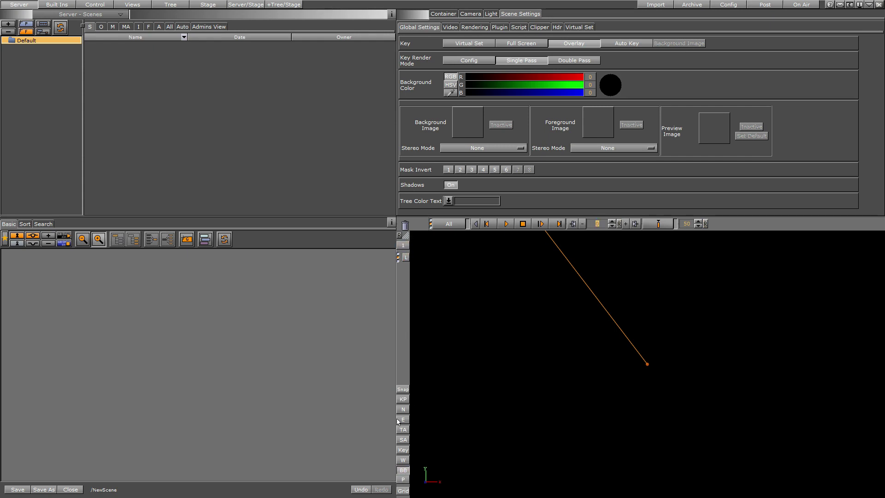
- Try camera 2 for the scene view, and show and hide the Front, Main and Back layers
{"action": "left_click", "coordinate": [403, 245]}
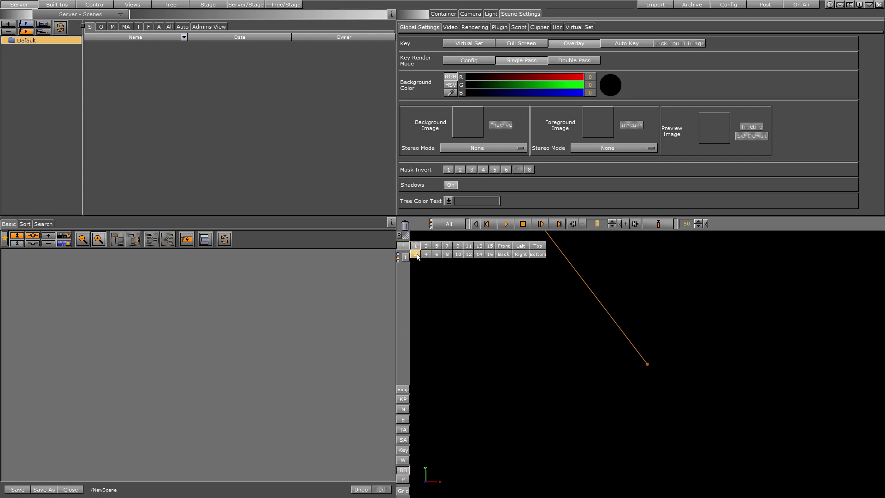
{"action": "left_click", "coordinate": [415, 254]}
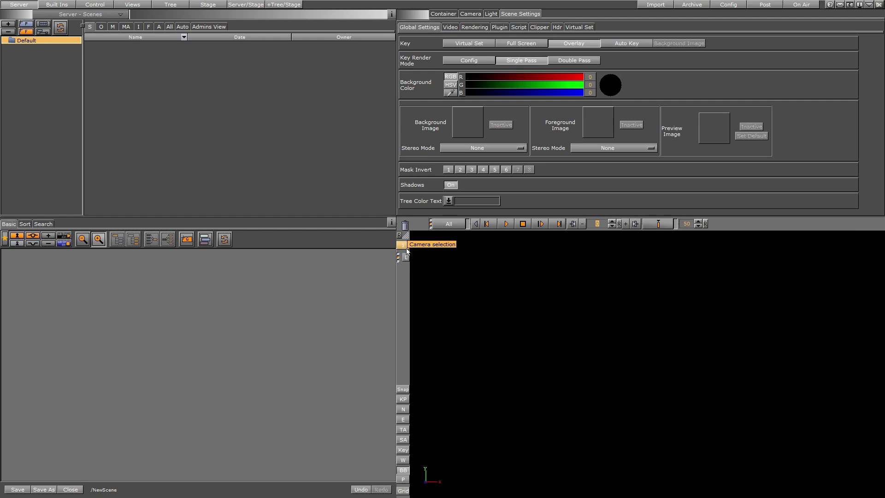
{"action": "left_click", "coordinate": [406, 257]}
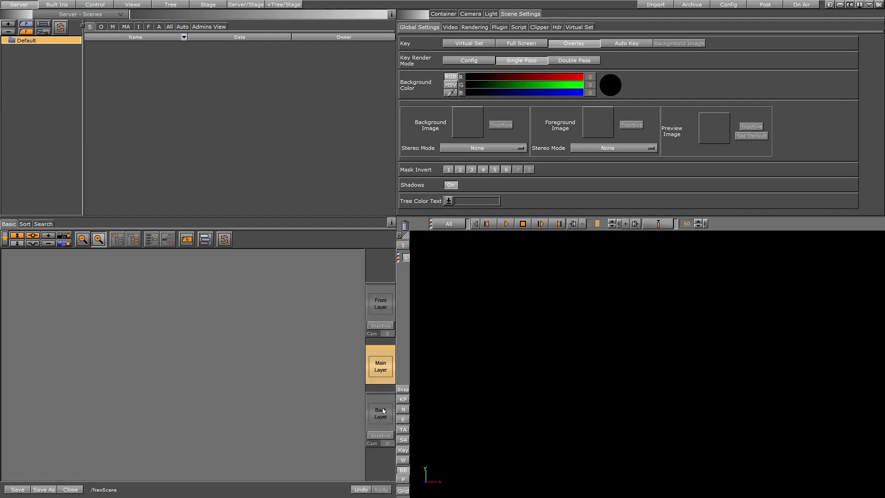
{"action": "left_click", "coordinate": [406, 258]}
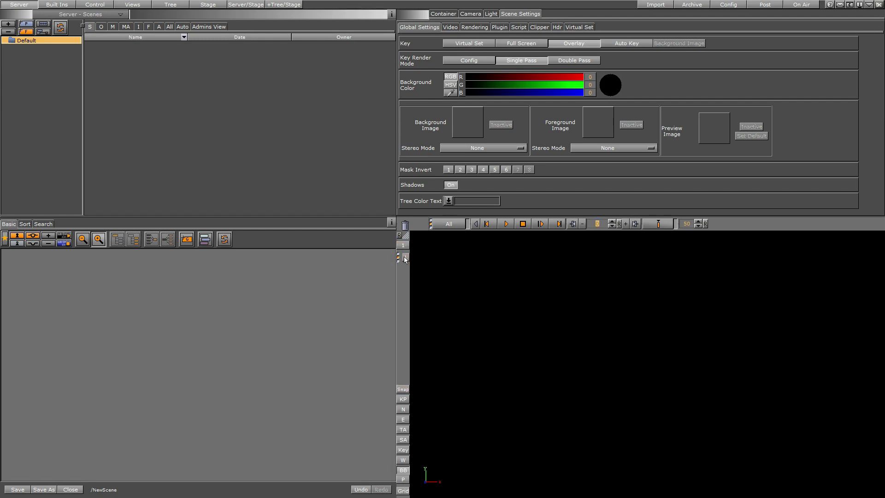
{"action": "left_click", "coordinate": [406, 259]}
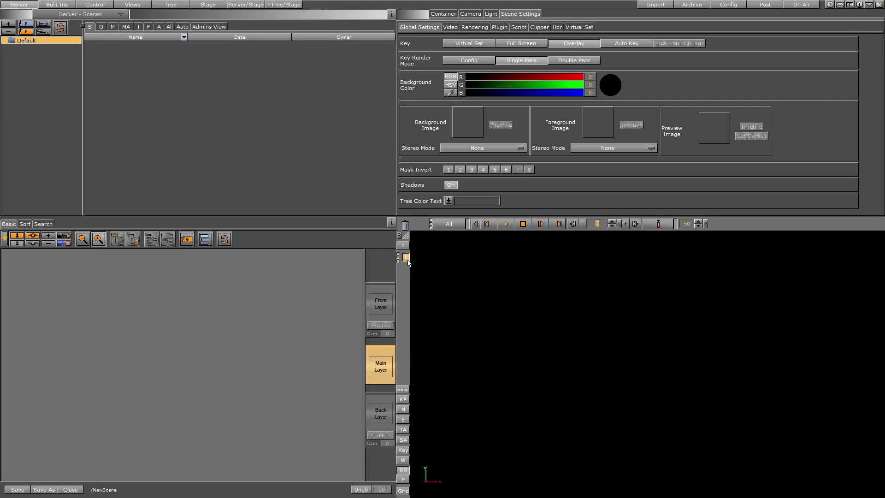
{"action": "left_click", "coordinate": [400, 350]}
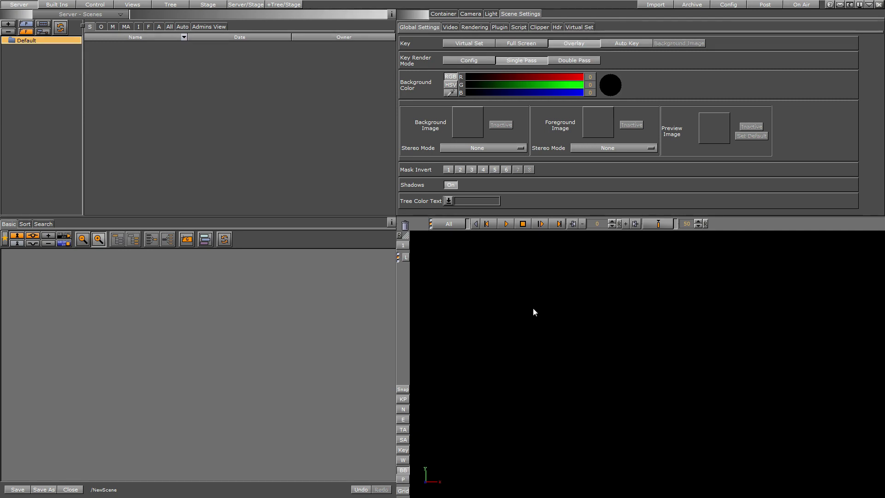
- Toggle the KP, TA, SA and performance displays on and off in the scene view
{"action": "left_click", "coordinate": [402, 401]}
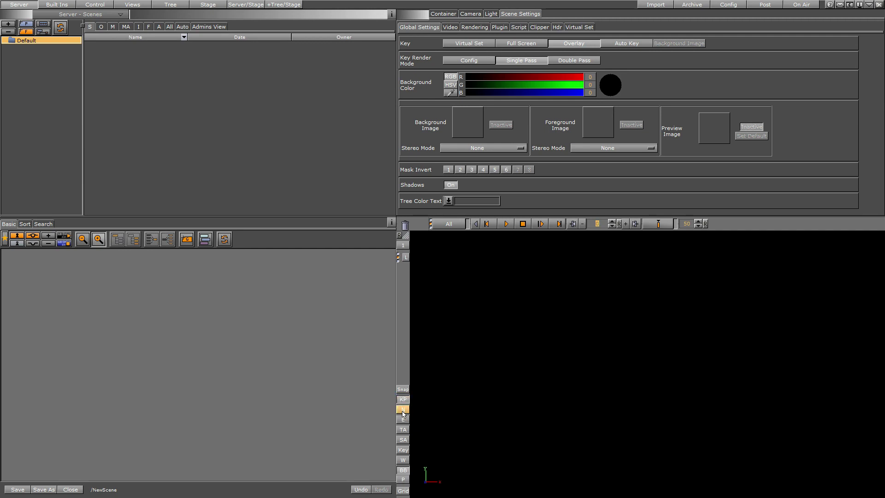
{"action": "left_click", "coordinate": [402, 400]}
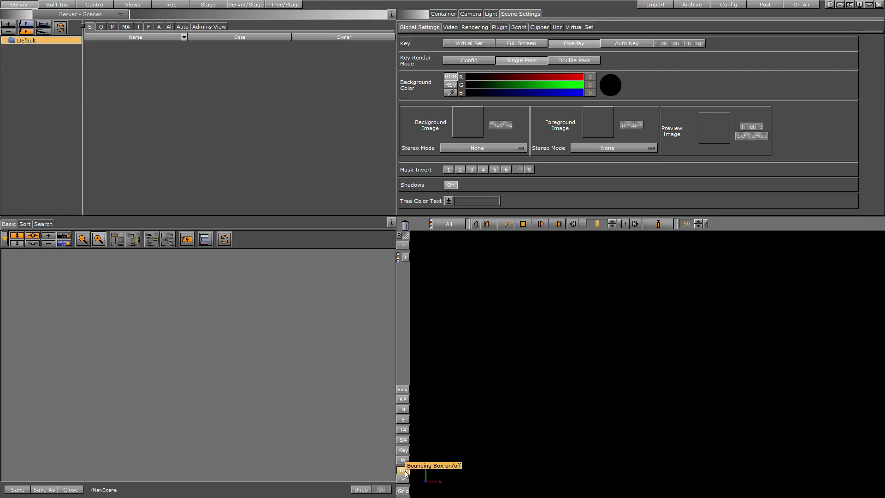
{"action": "left_click", "coordinate": [405, 441]}
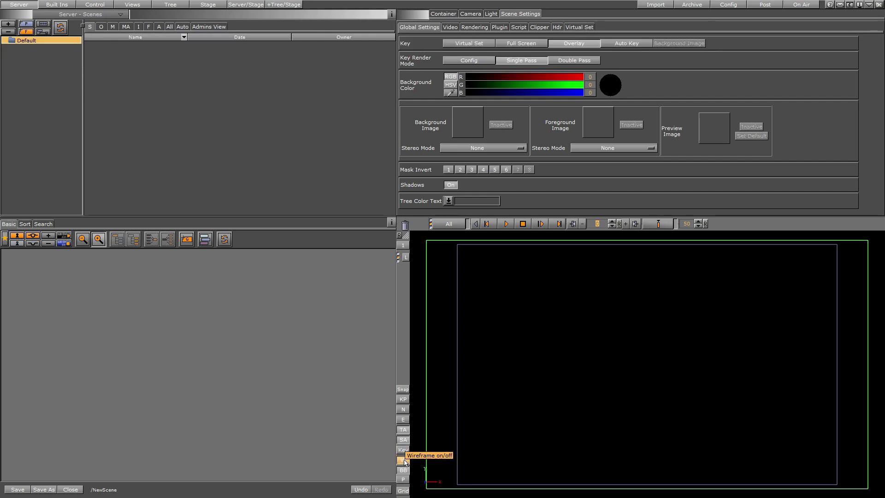
{"action": "left_click", "coordinate": [402, 479]}
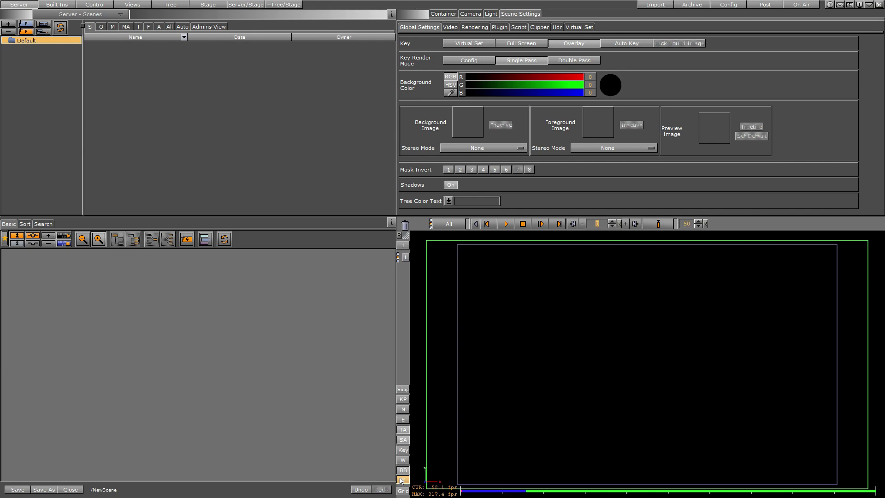
{"action": "left_click", "coordinate": [401, 480]}
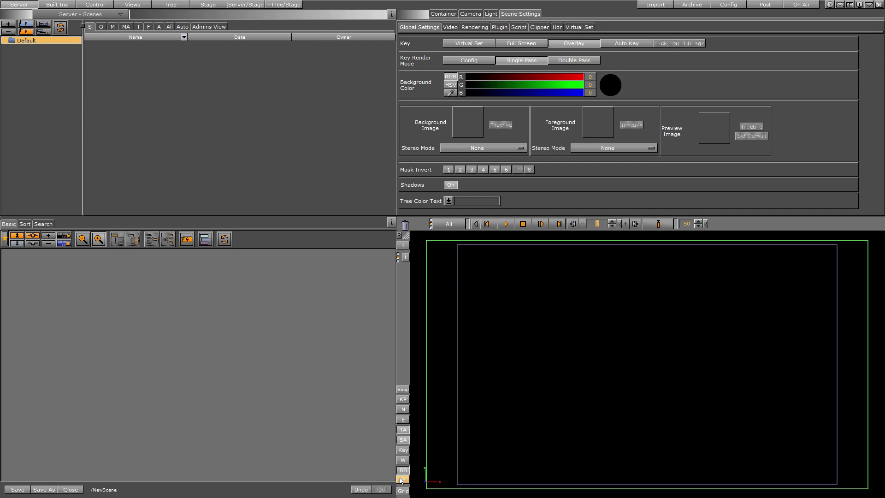
{"action": "left_click", "coordinate": [403, 441]}
{"action": "left_click", "coordinate": [403, 430]}
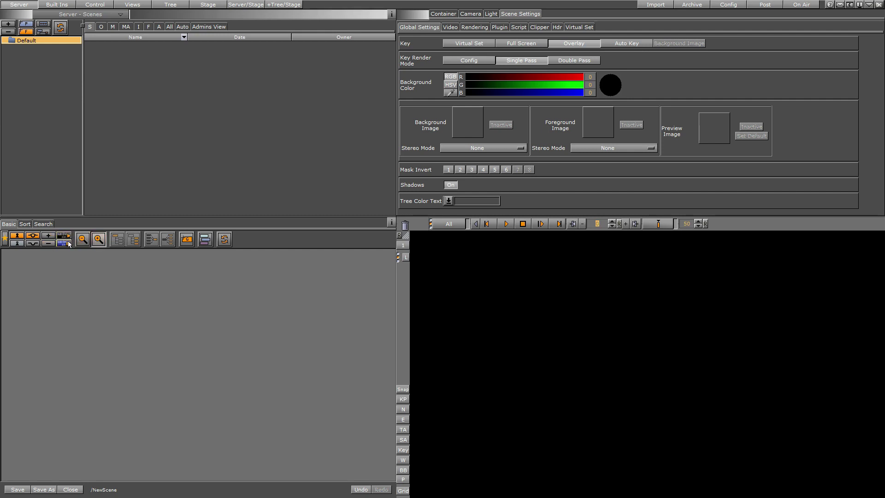
- Look through the scene tree's basic, sort and search tools
{"action": "left_click", "coordinate": [98, 238]}
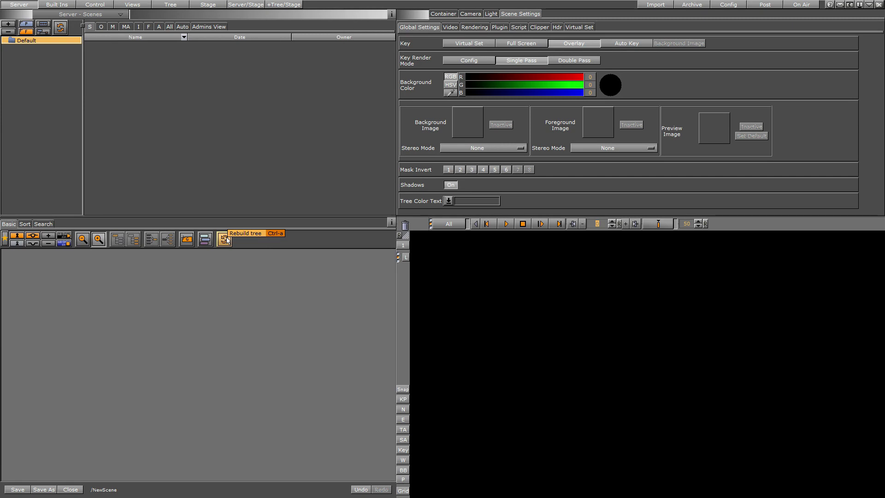
{"action": "left_click", "coordinate": [25, 224]}
{"action": "left_click", "coordinate": [42, 224]}
{"action": "left_click", "coordinate": [3, 225]}
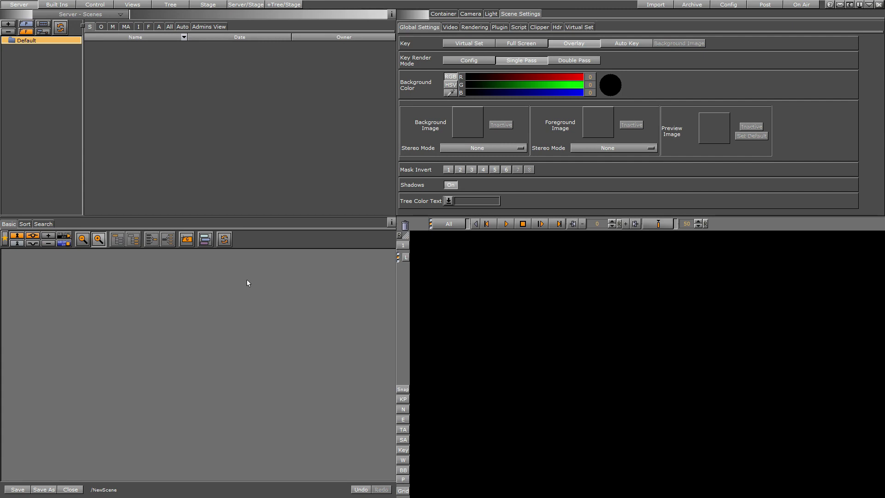